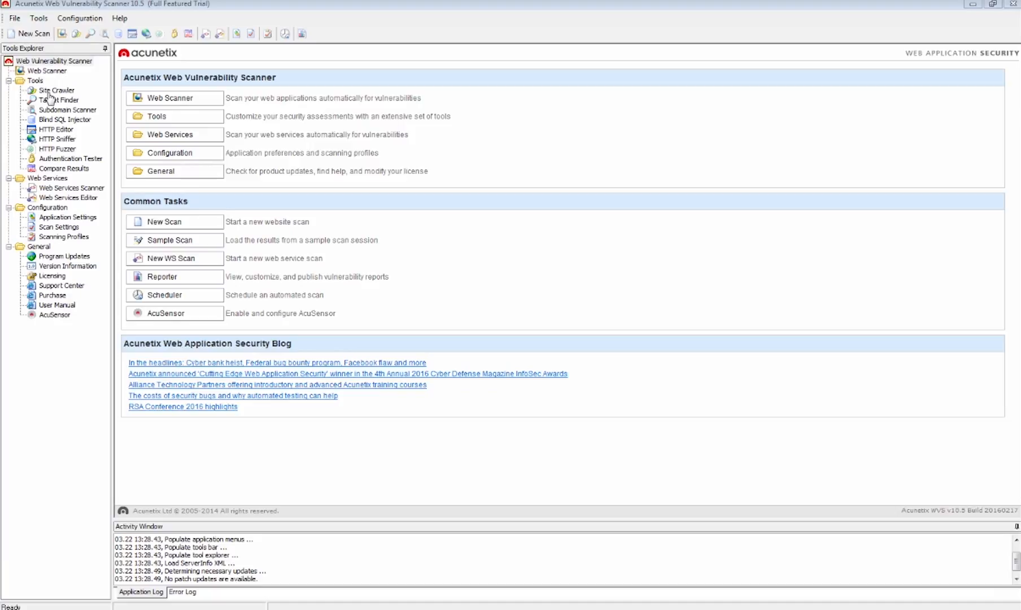
left_click(32, 35)
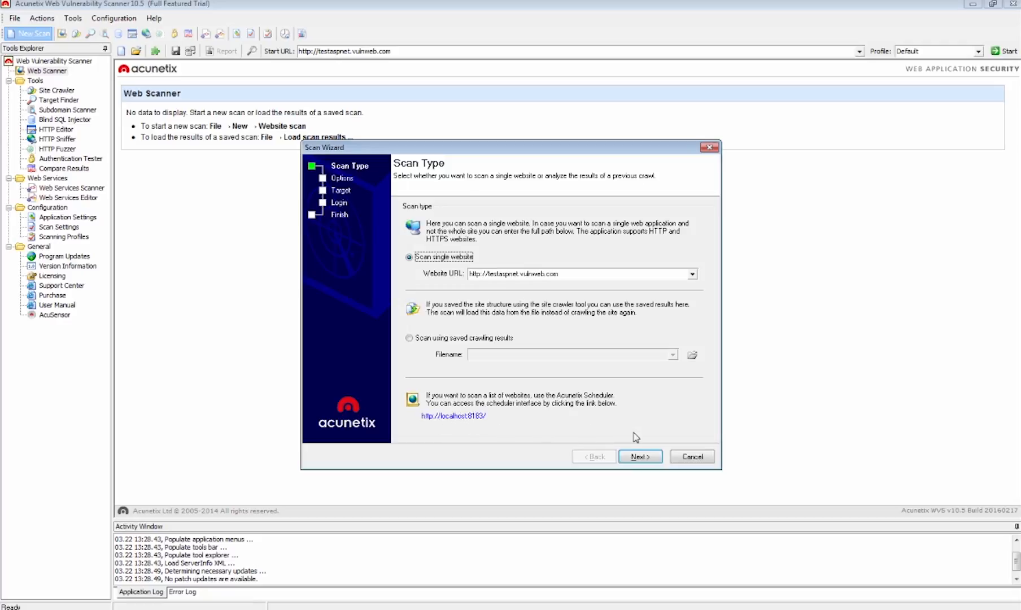
left_click(640, 456)
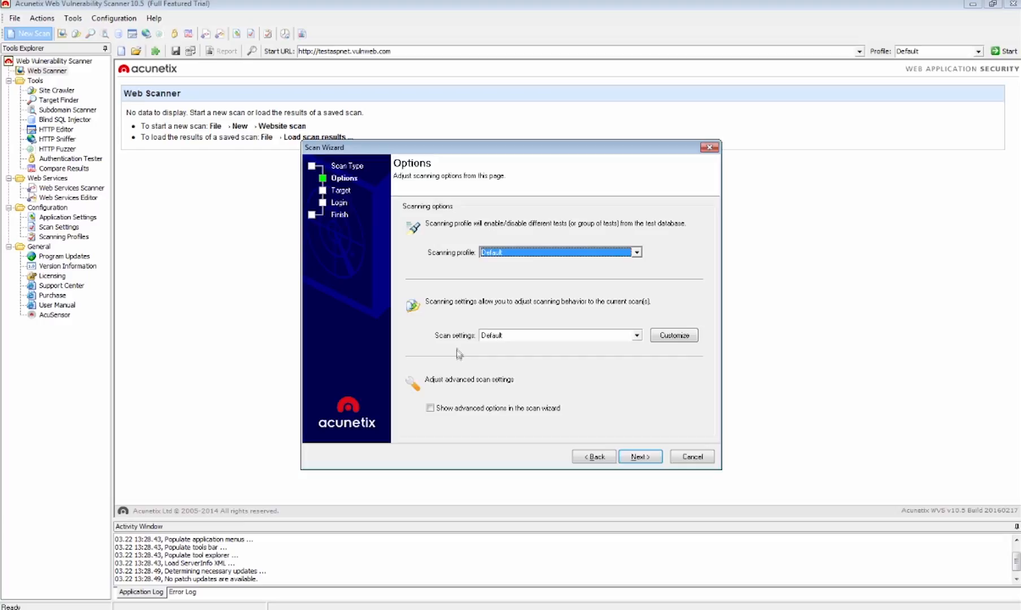
left_click(670, 338)
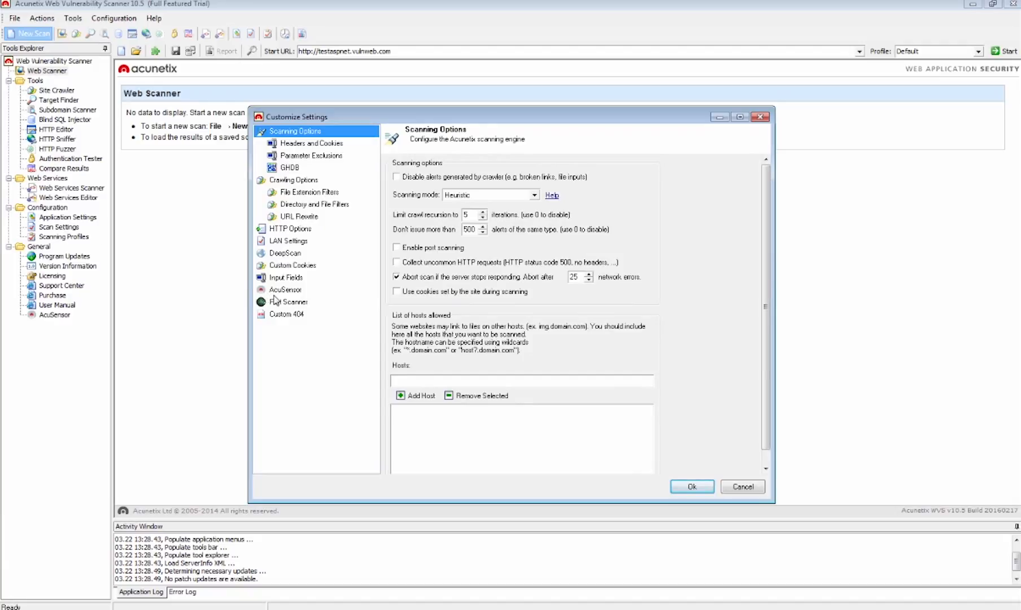
left_click_drag(425, 119, 762, 163)
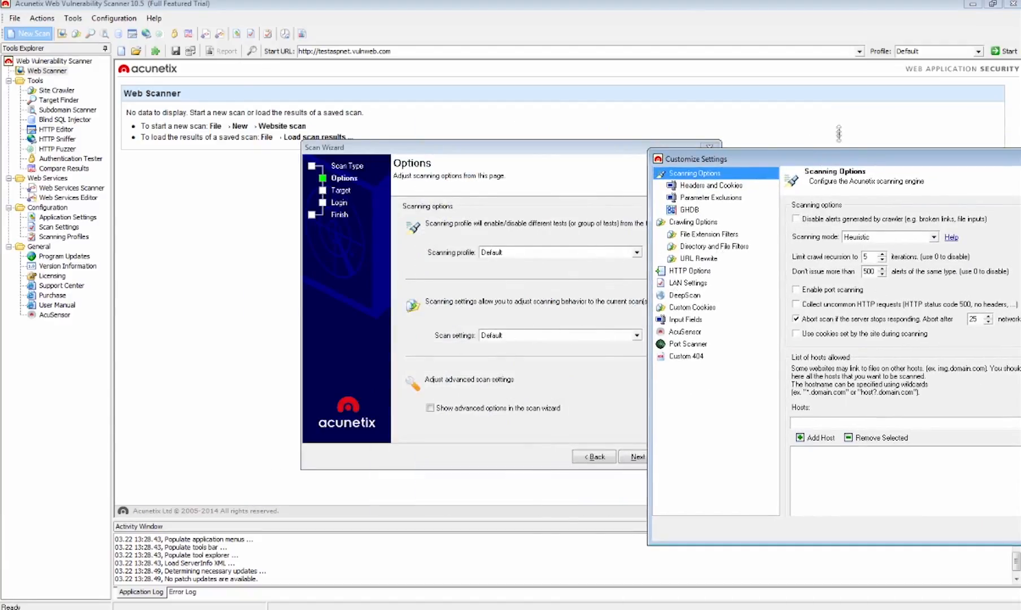
left_click_drag(839, 161, 452, 103)
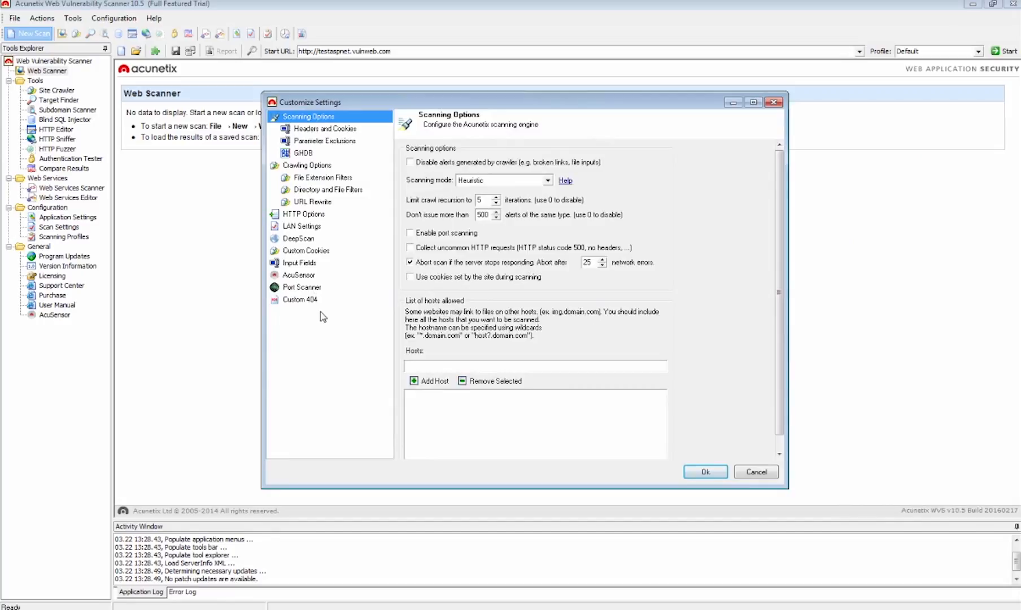
left_click(754, 472)
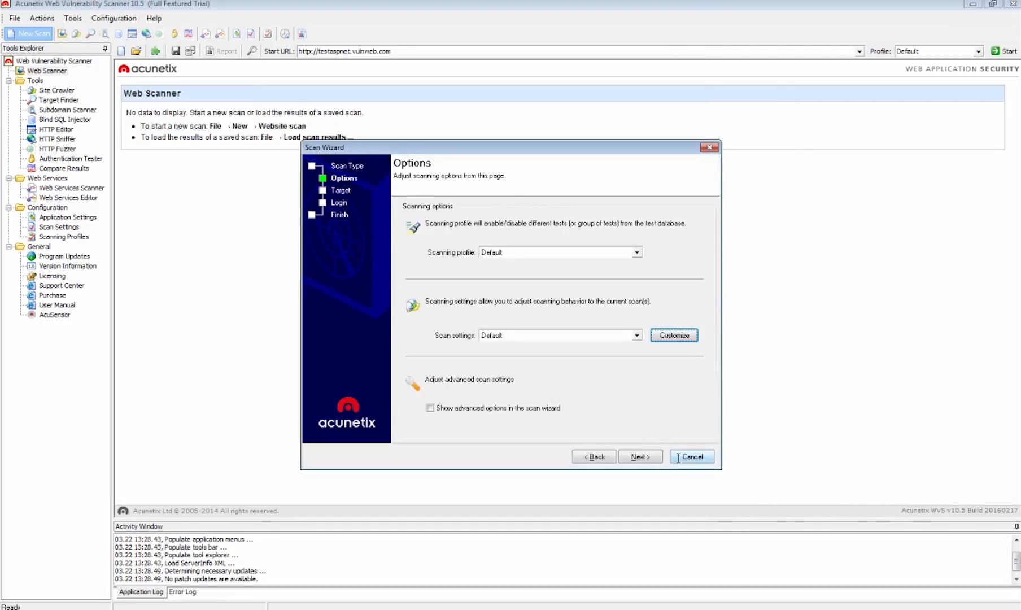
left_click(680, 458)
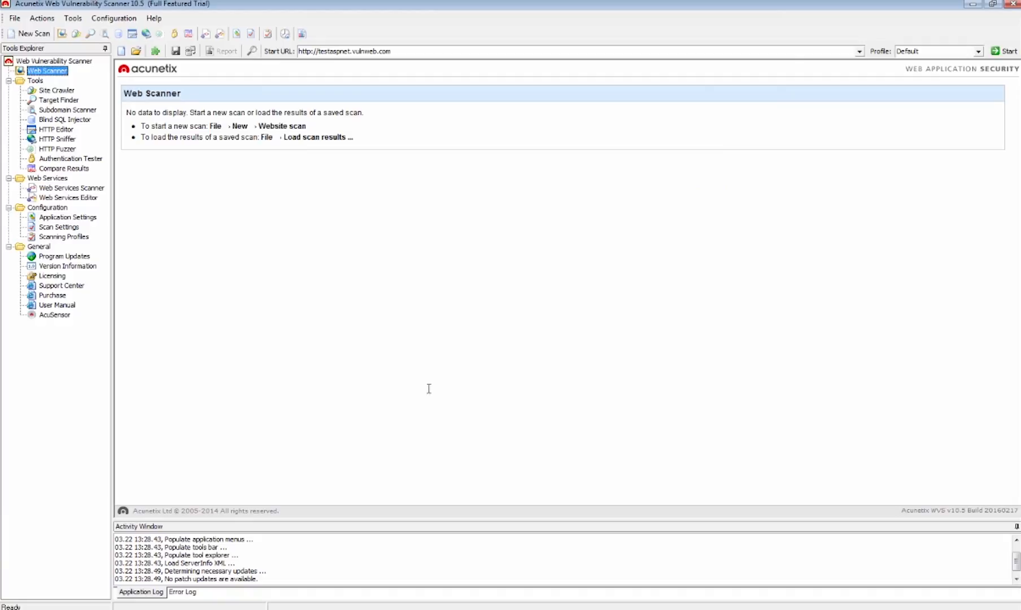
Step: Review the scanning options and HTTP options of the Default scan settings template
left_click(59, 227)
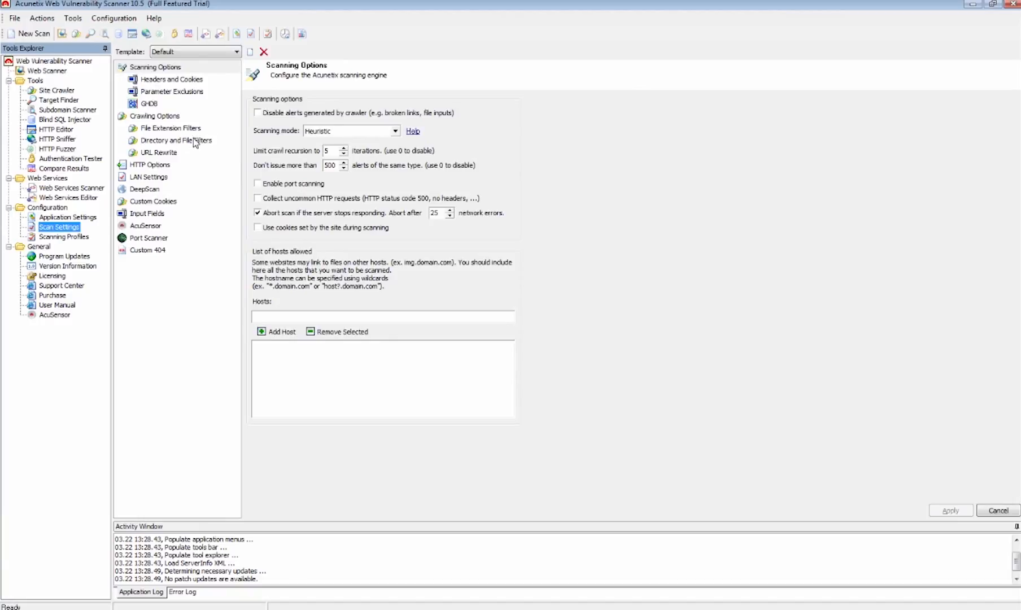
left_click(145, 165)
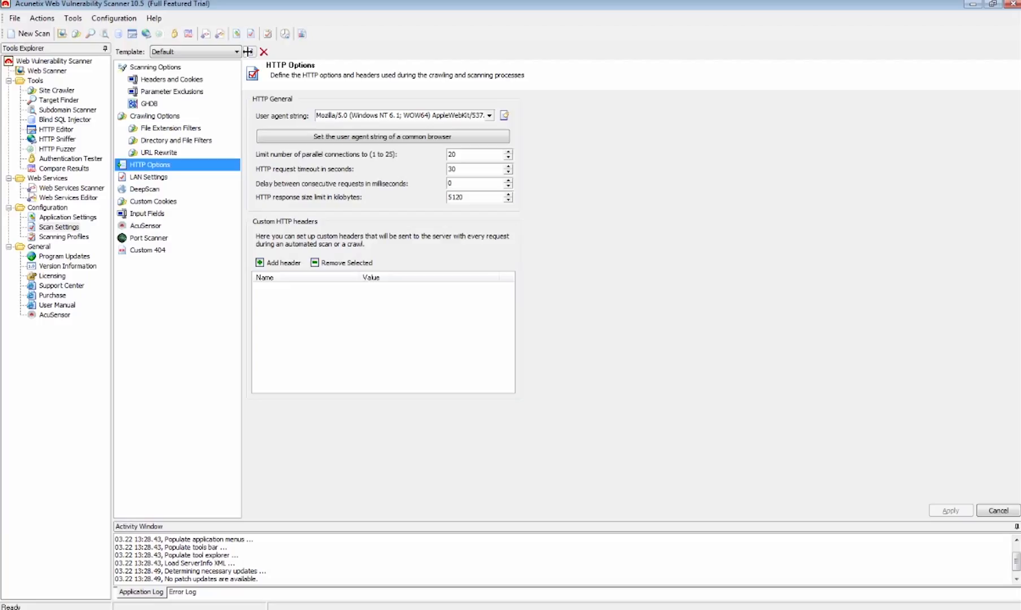
left_click(28, 34)
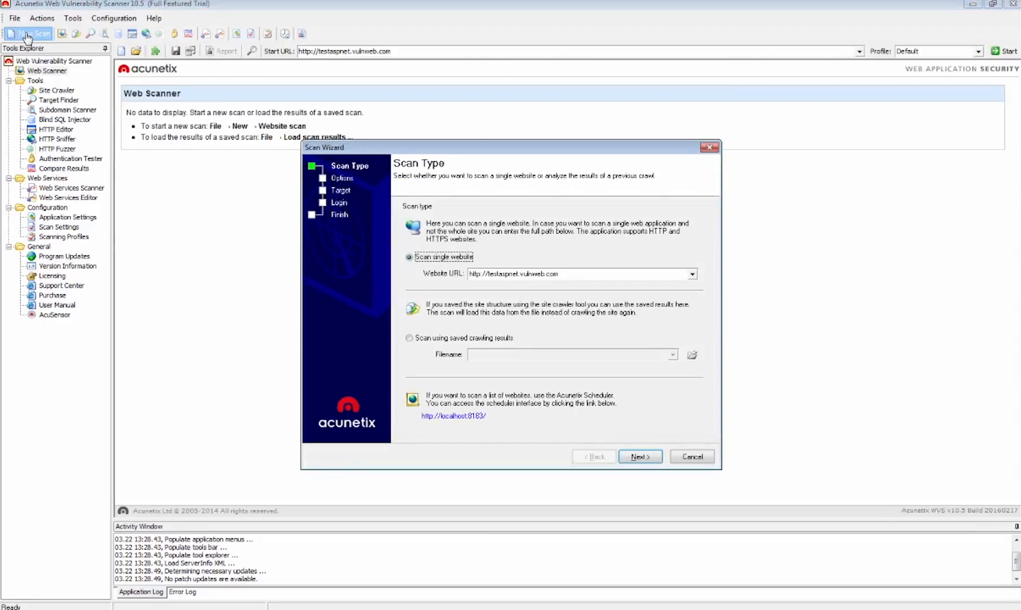
left_click(639, 457)
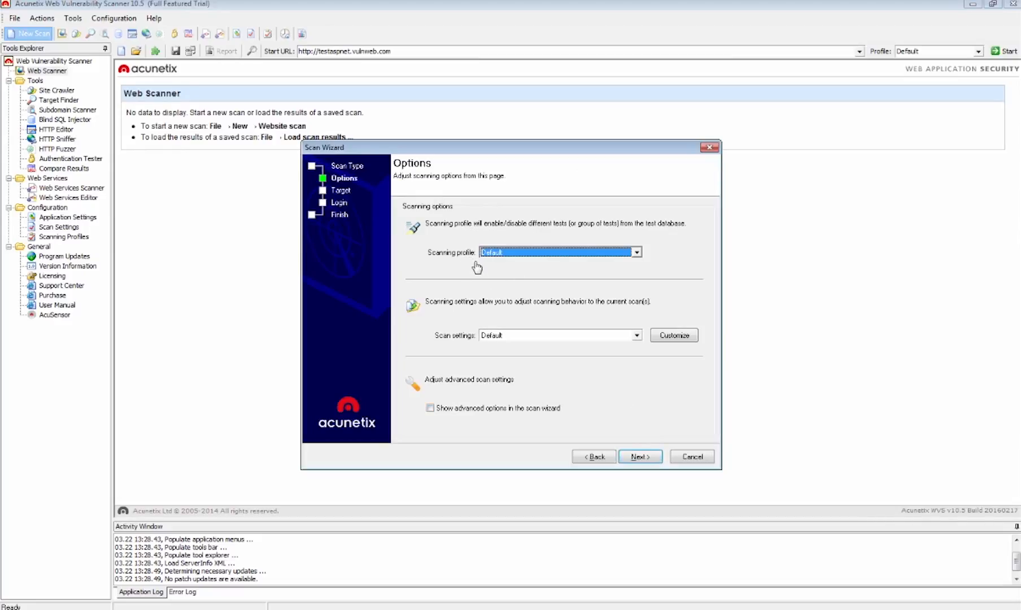
left_click(636, 253)
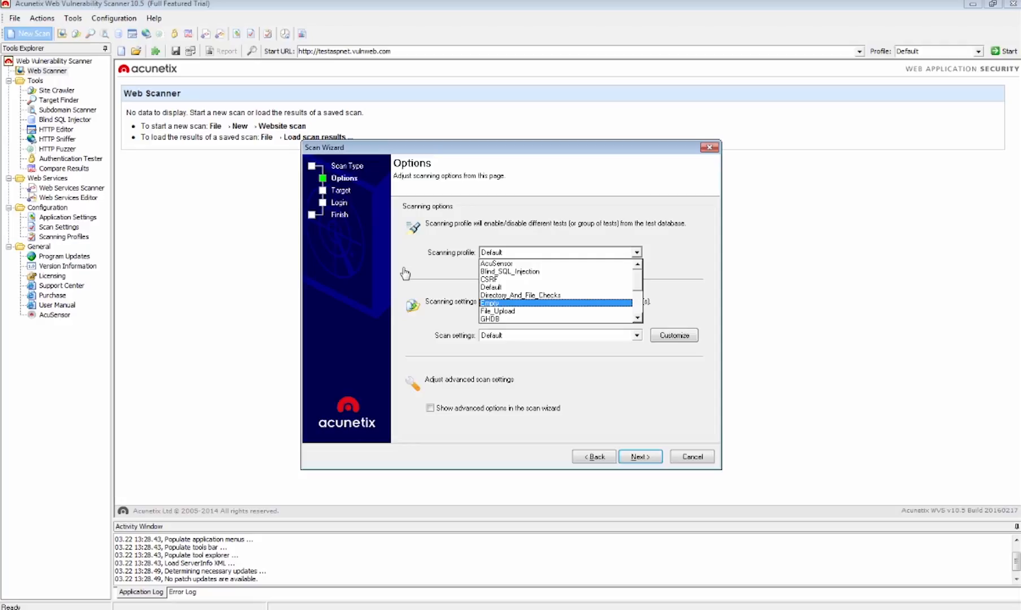
left_click(522, 288)
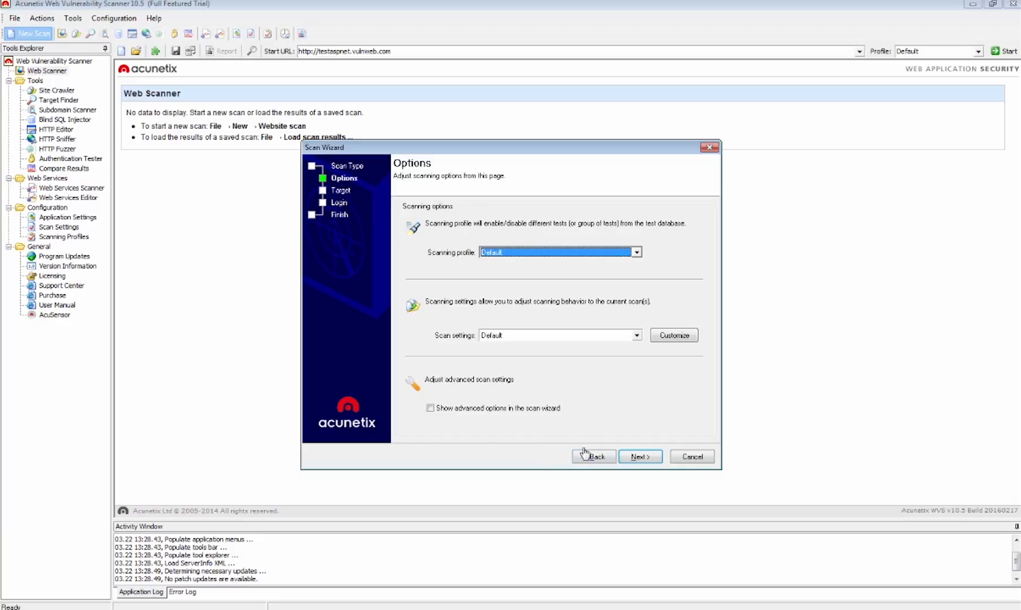
left_click(463, 412)
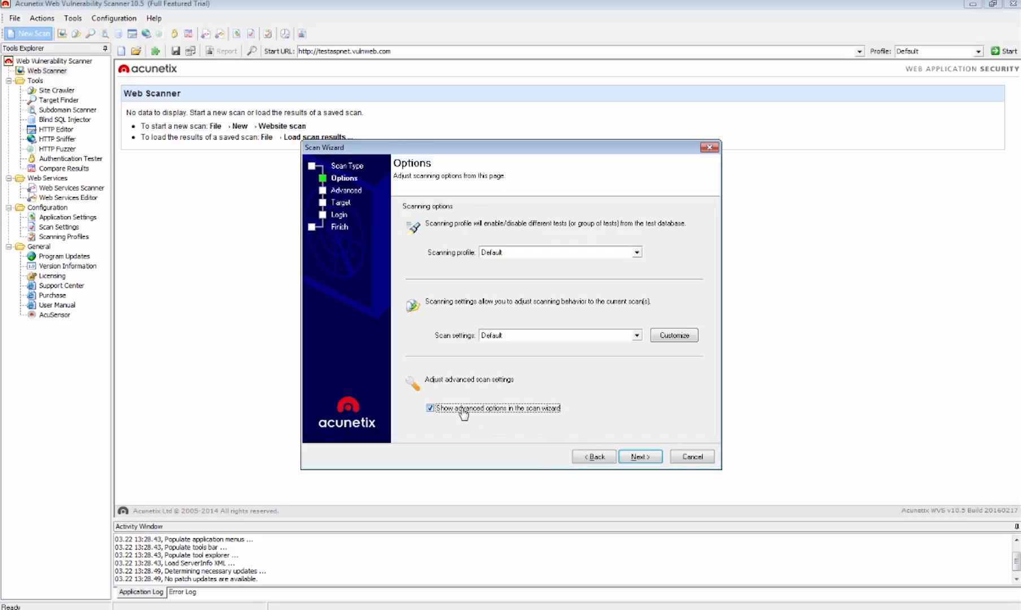
left_click(641, 457)
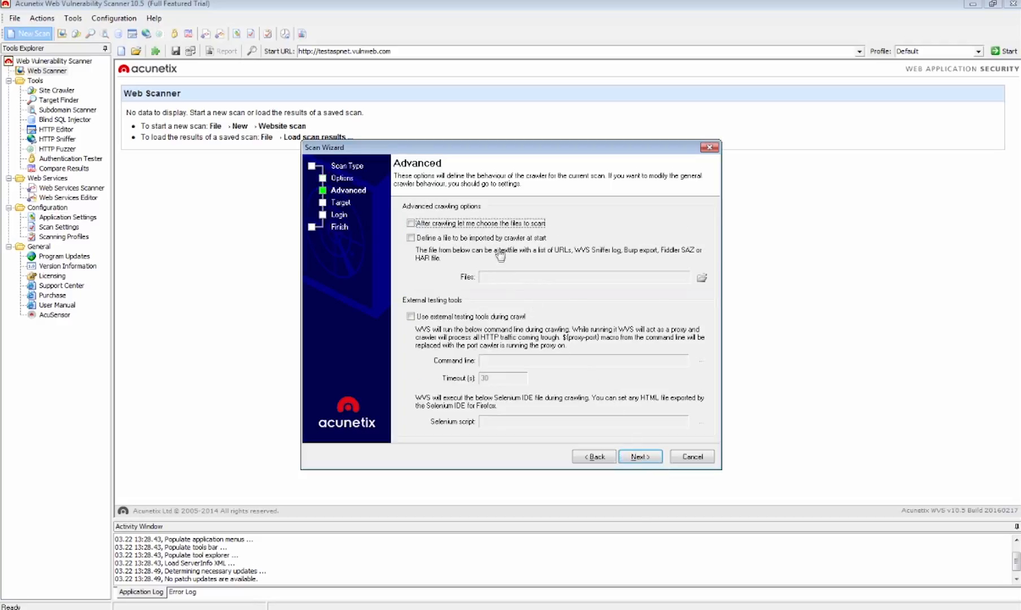
Step: Enable choosing the files to scan after crawling, and accept the target details with optimization for ASP.NET
left_click(411, 224)
left_click(640, 456)
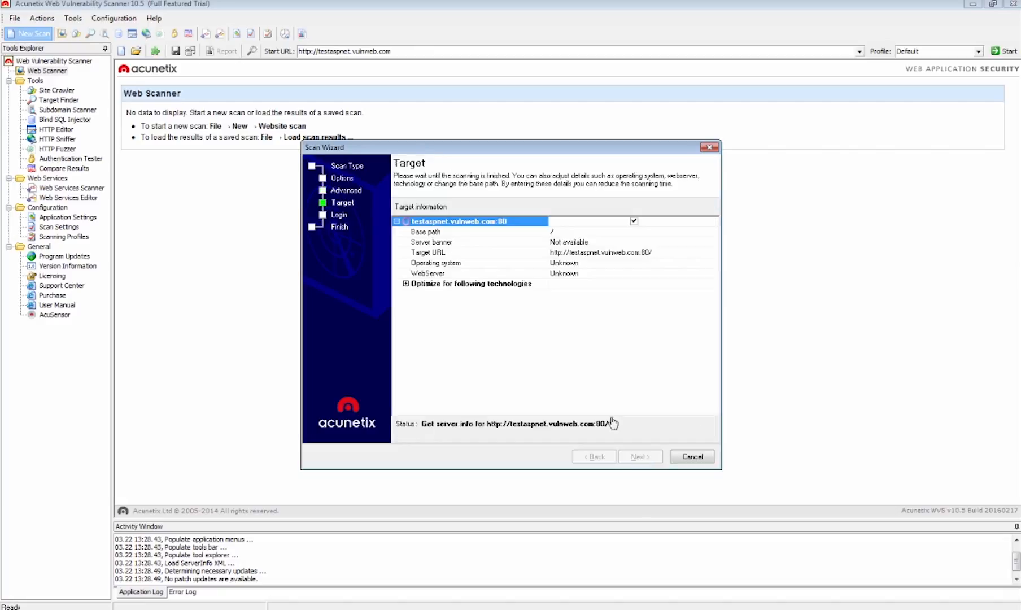
left_click(405, 284)
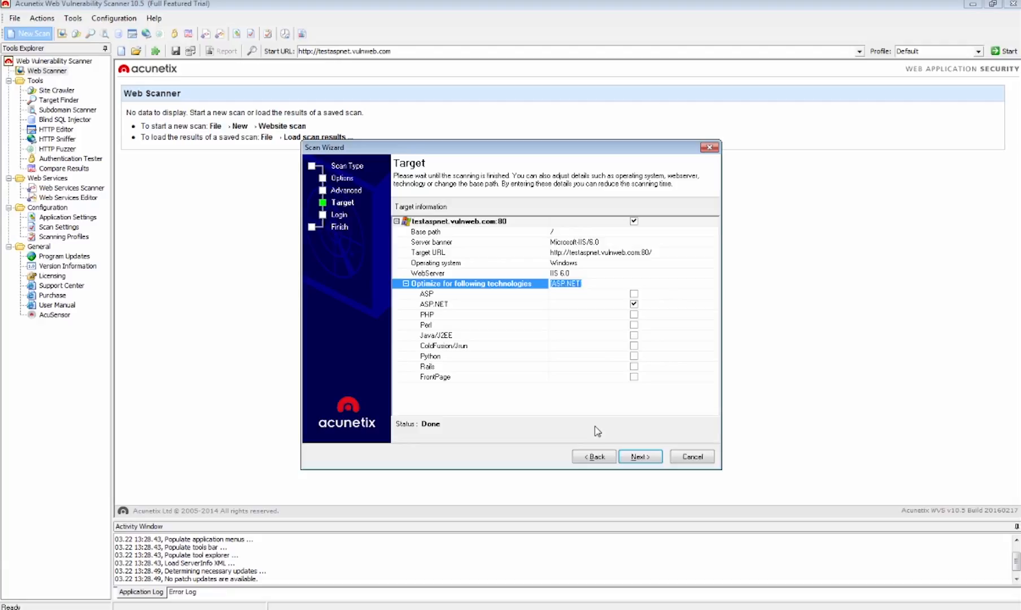
left_click(641, 458)
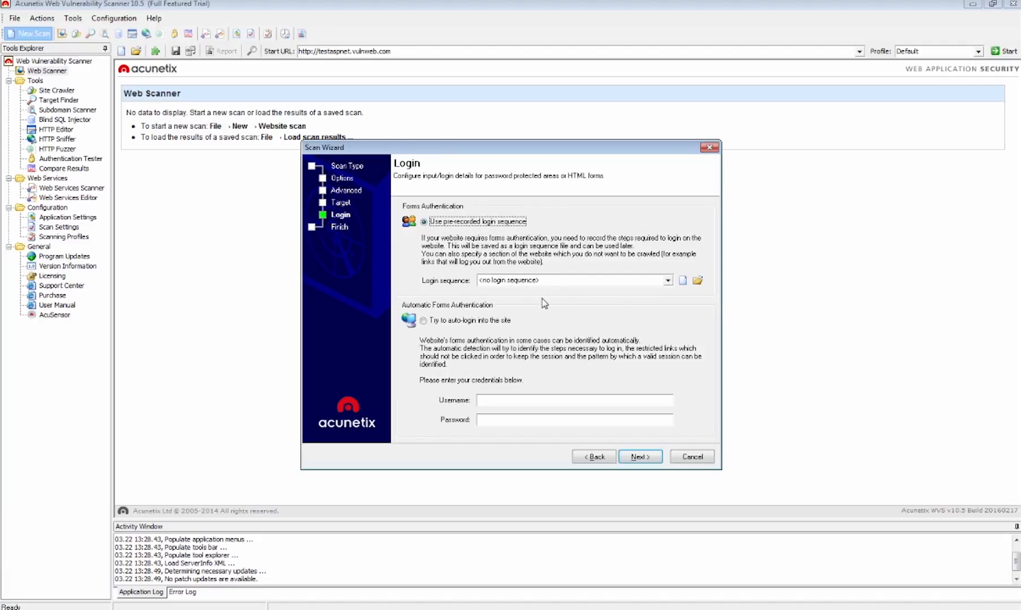
Step: Use the pre-recorded login sequence testaspnet.vulnweb.com.lsr and finish the wizard with CASE insensitive crawling enabled to launch the crawl
left_click(667, 280)
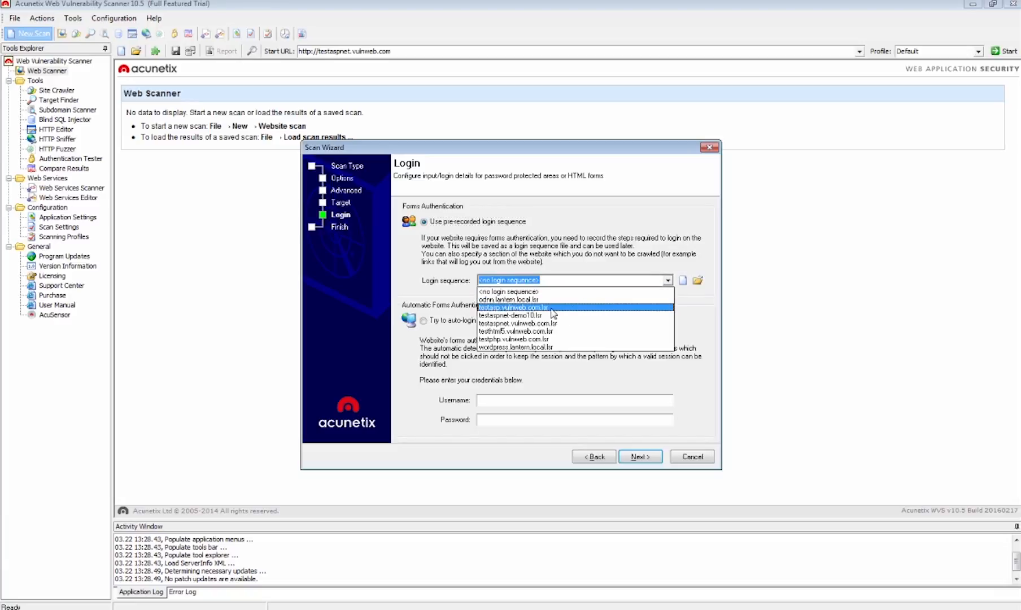
left_click(533, 324)
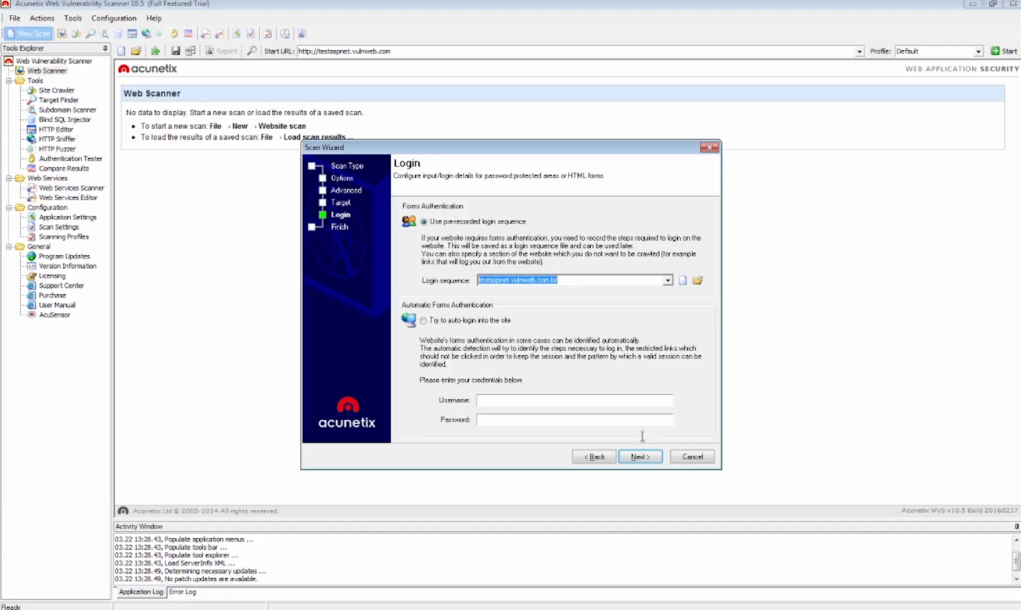
left_click(639, 455)
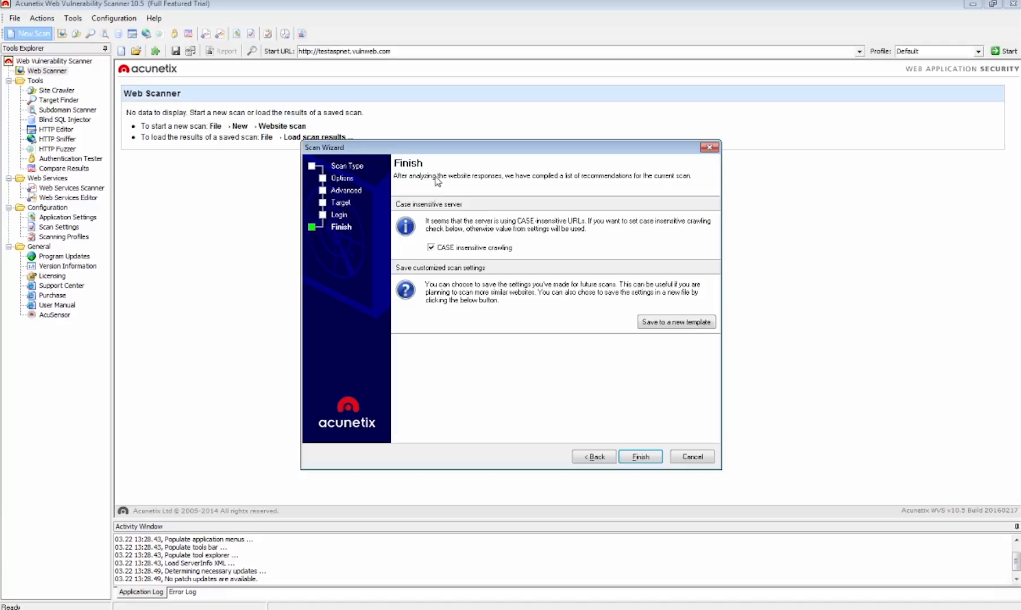
left_click(640, 457)
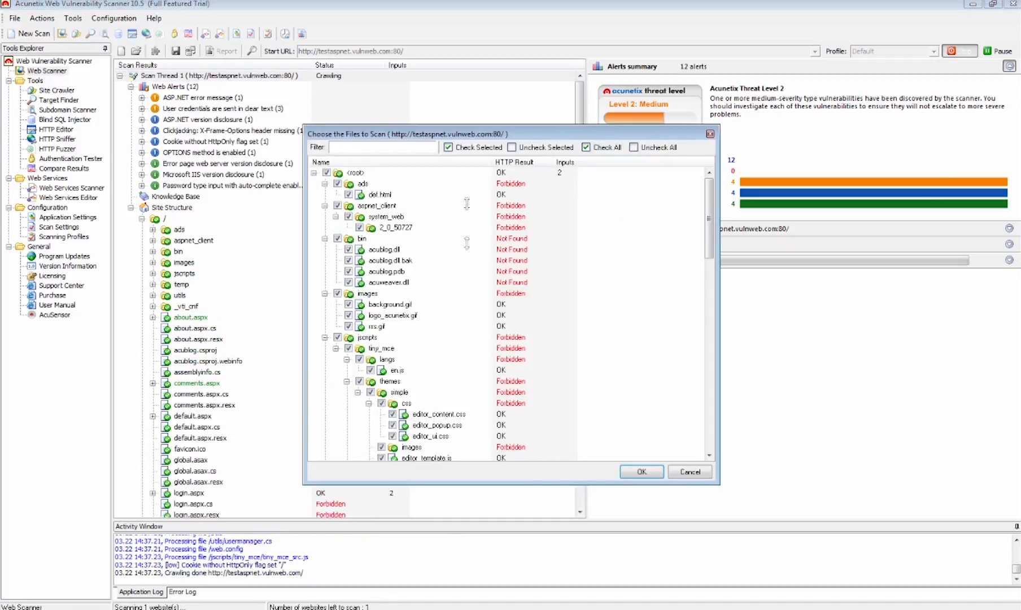
Step: Enlarge the crawled-file selection window, look through the files, and start scanning with all of them checked
left_click_drag(474, 134, 349, 8)
left_click_drag(591, 364, 833, 605)
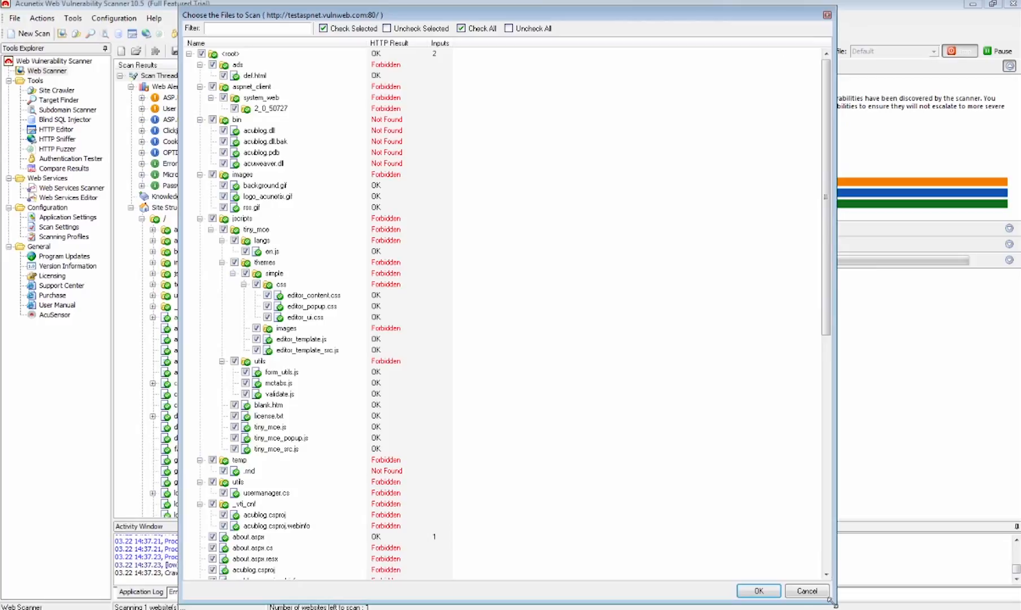
left_click_drag(828, 305, 827, 167)
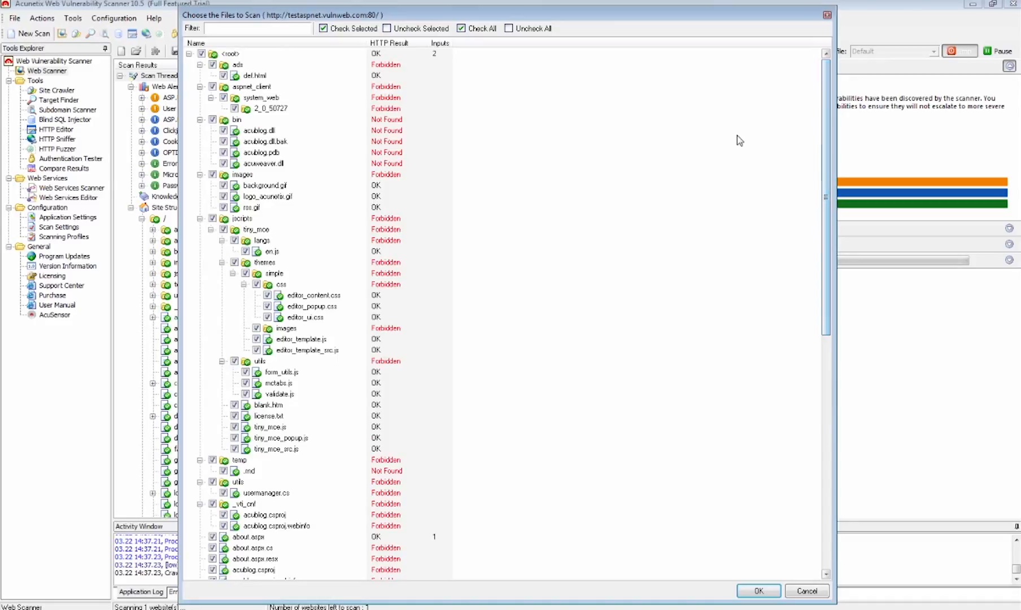
left_click_drag(486, 16, 659, 16)
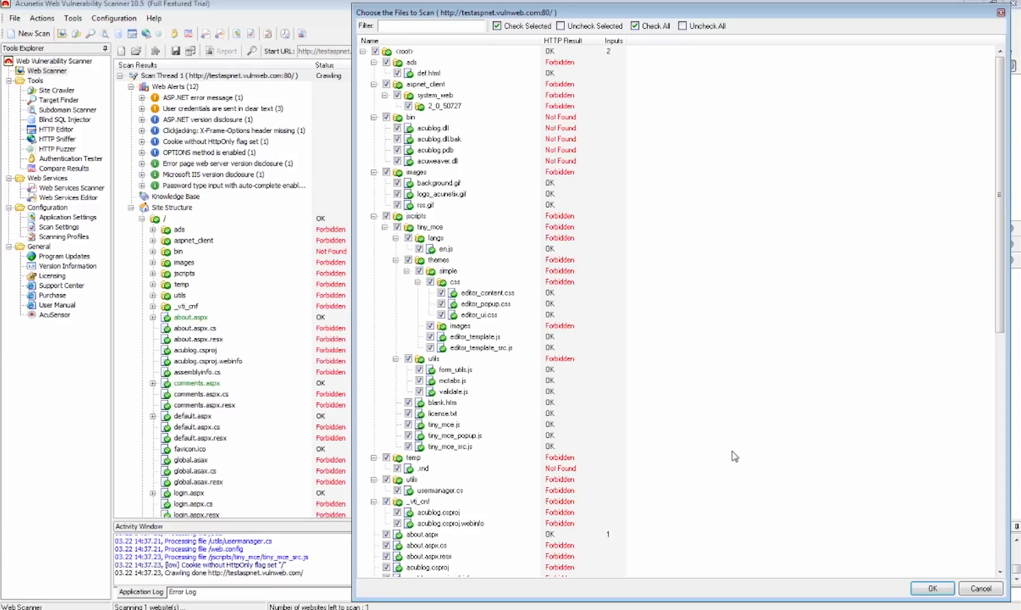
left_click(931, 589)
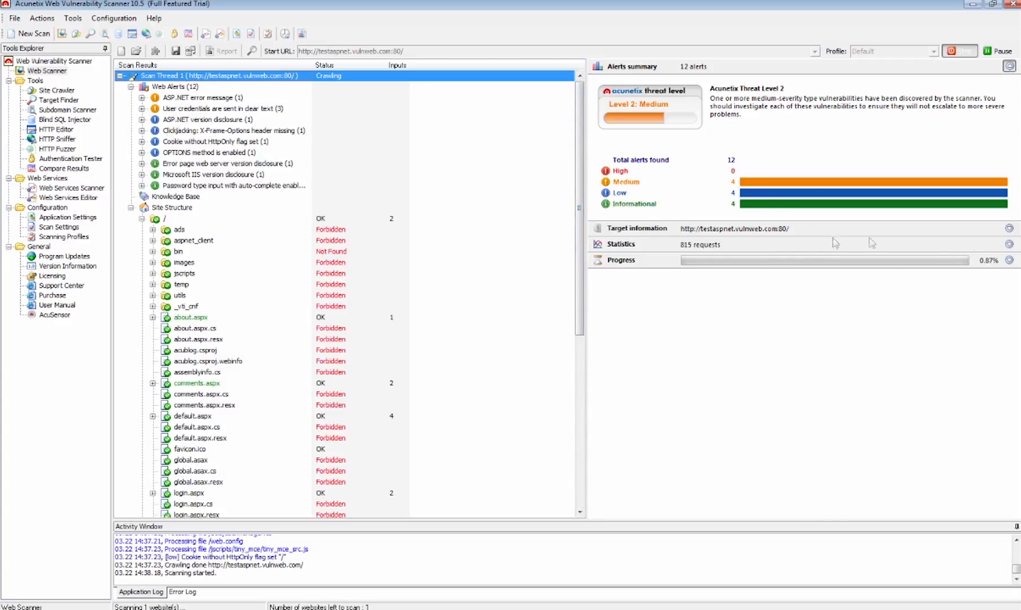
Step: Examine the running scan's target information, statistics and progress details
left_click(1008, 230)
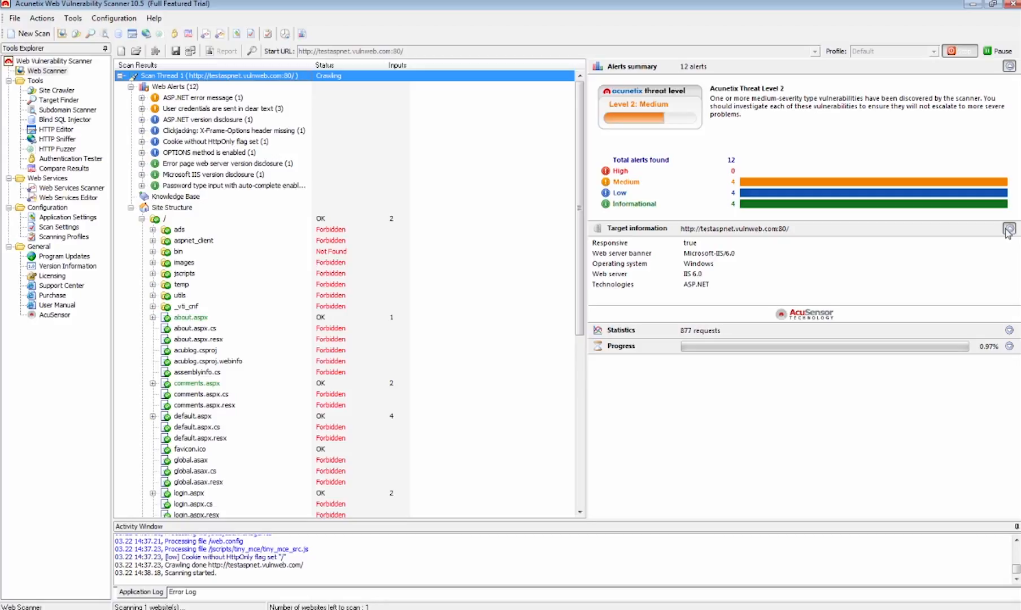
left_click(1008, 229)
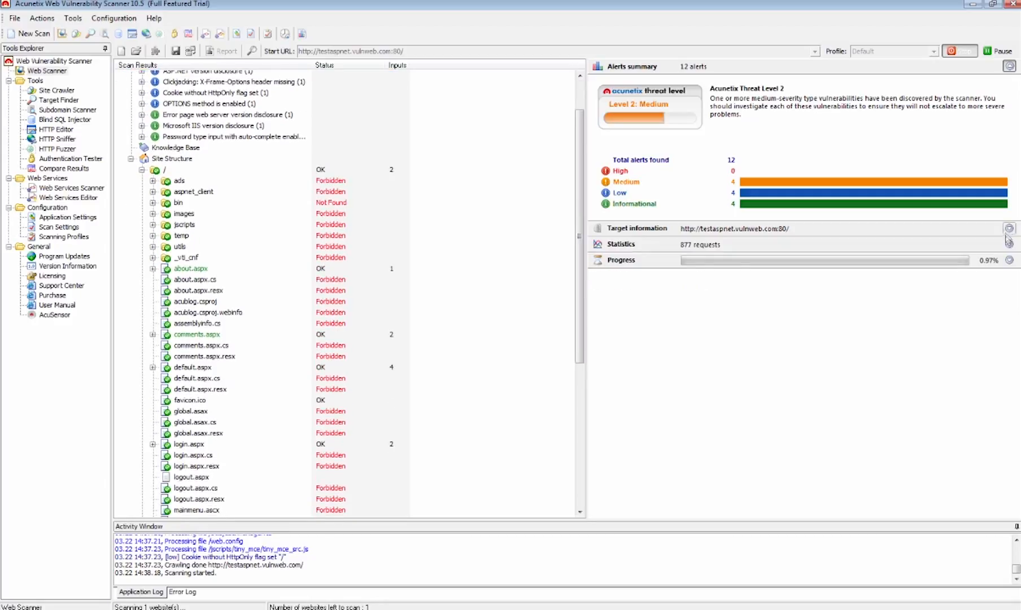
left_click(1008, 244)
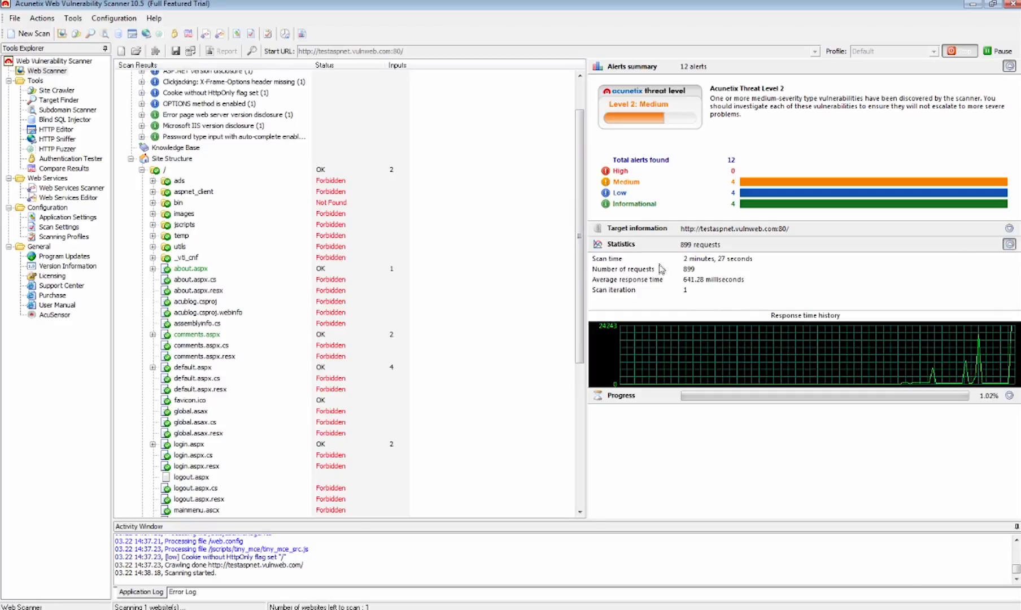
left_click(1009, 244)
left_click(1009, 260)
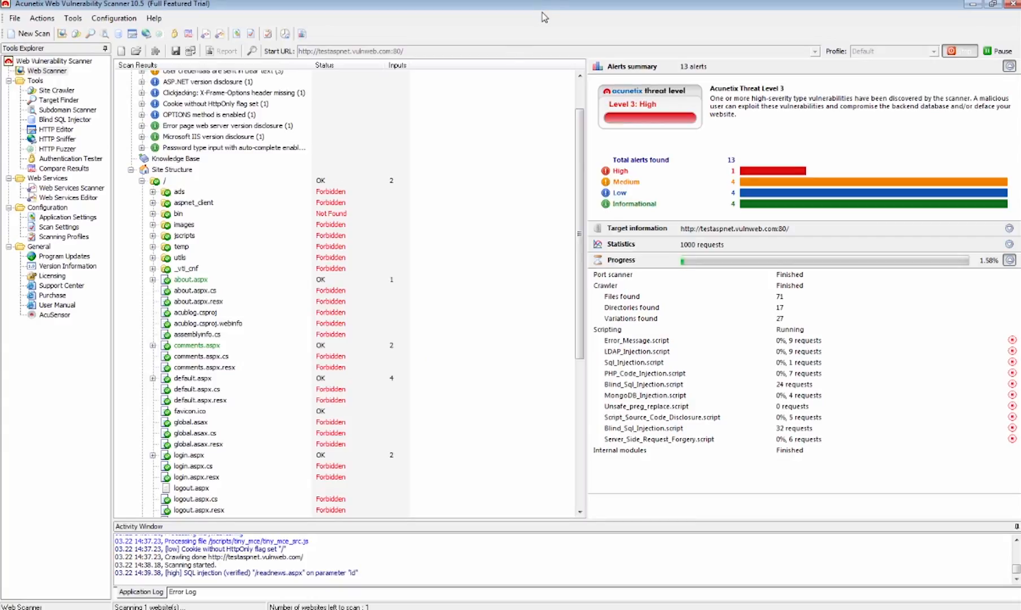
scroll(542, 13, "down", 1)
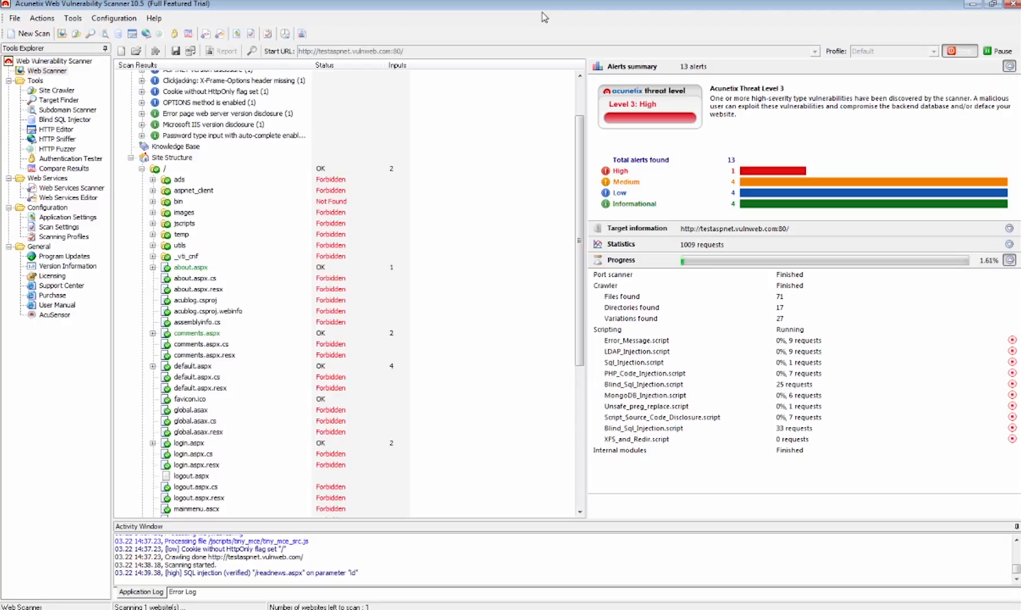